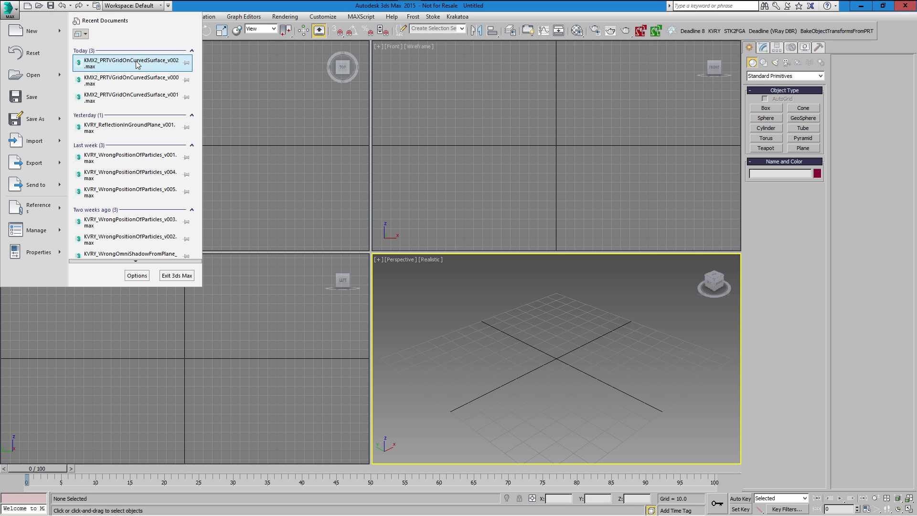
# - Open KMX2_PRTVGridOnCurvedSurface_v002.max from Recent Documents and select the curved arched wall
pyautogui.click(114, 67)
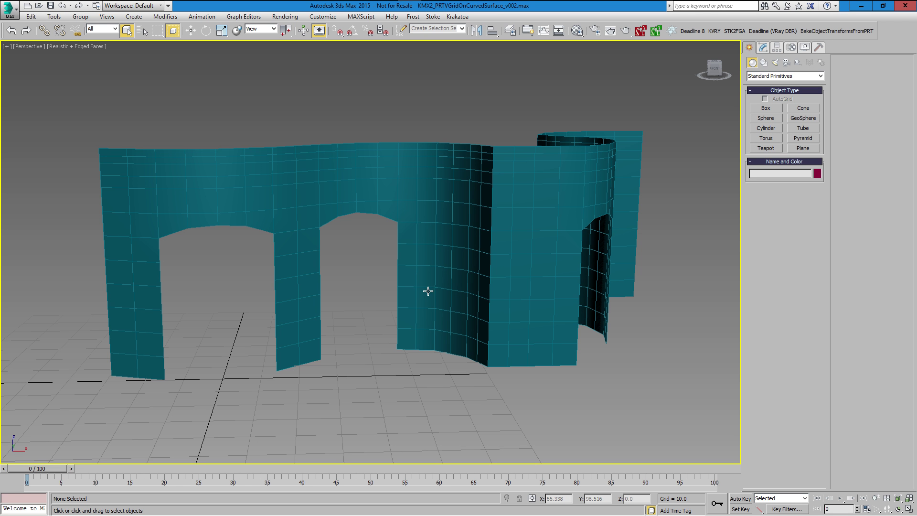
pyautogui.click(427, 291)
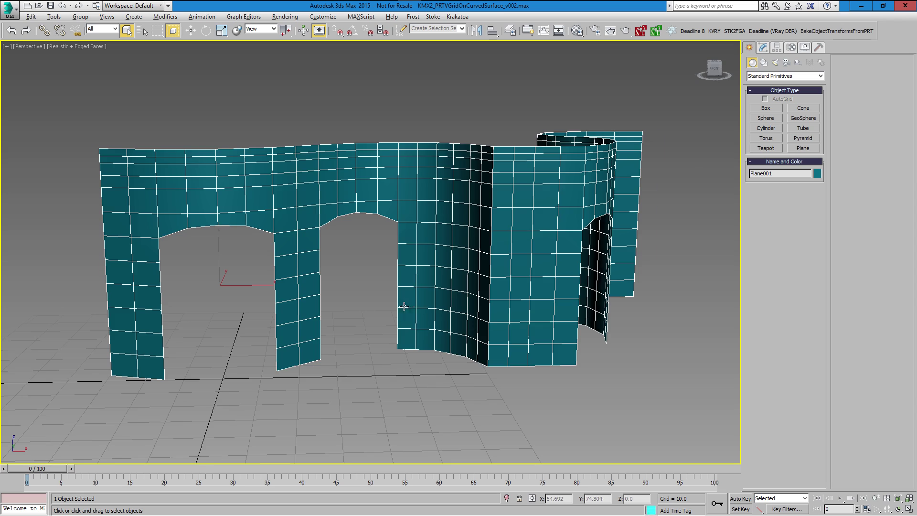
pyautogui.moveTo(403, 305)
pyautogui.keyDown('alt'); pyautogui.mouseDown(button='middle')
pyautogui.moveTo(246, 310)
pyautogui.moveTo(408, 307)
pyautogui.mouseUp(button='middle'); pyautogui.keyUp('alt')
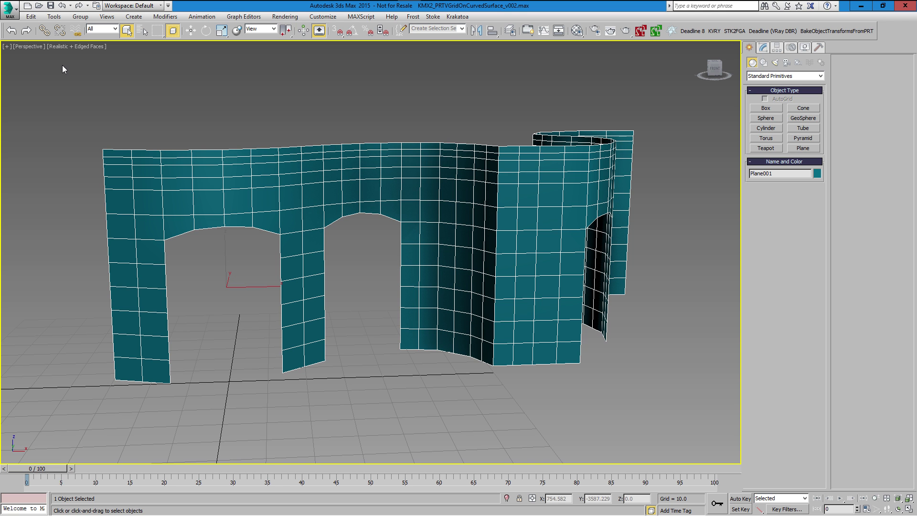
# - Select the wall's entire top border edge loop in Edge mode
pyautogui.click(763, 47)
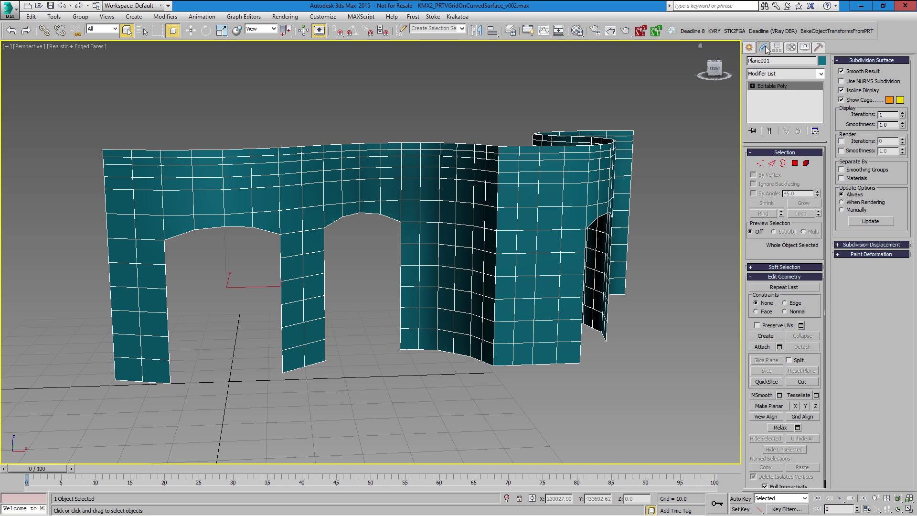
pyautogui.click(772, 164)
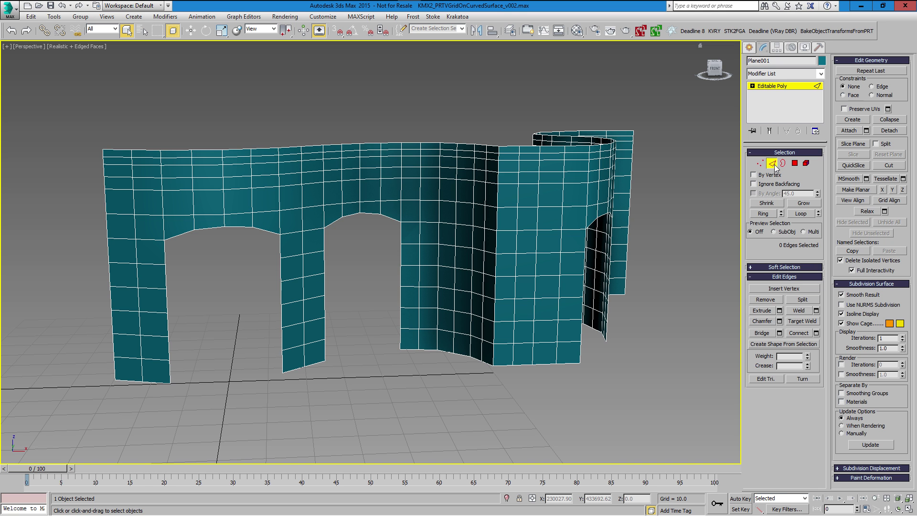
pyautogui.click(446, 142)
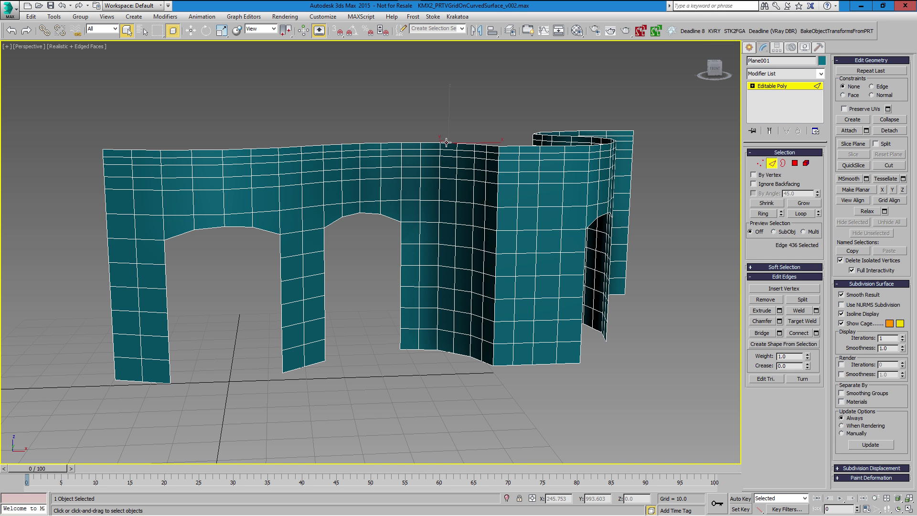
pyautogui.doubleClick(446, 142)
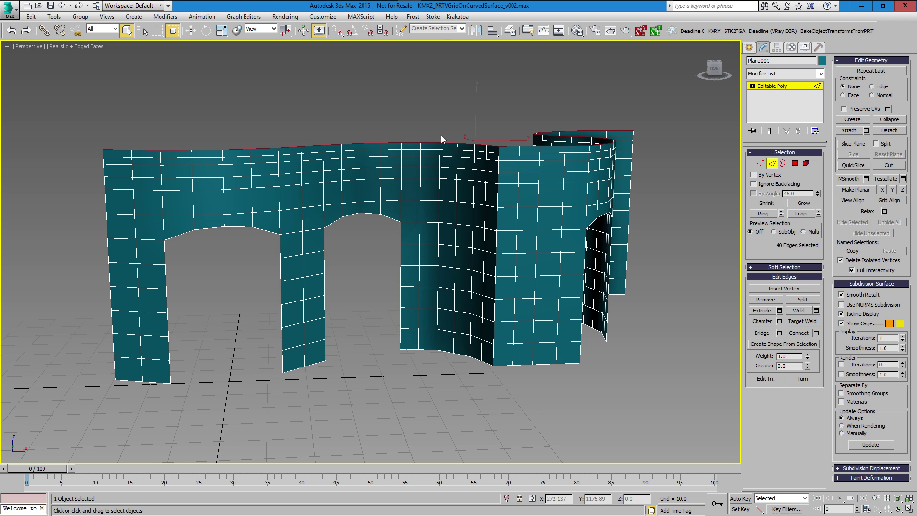
# - Create linear spline Shape001 from the border edges and select it
pyautogui.click(790, 342)
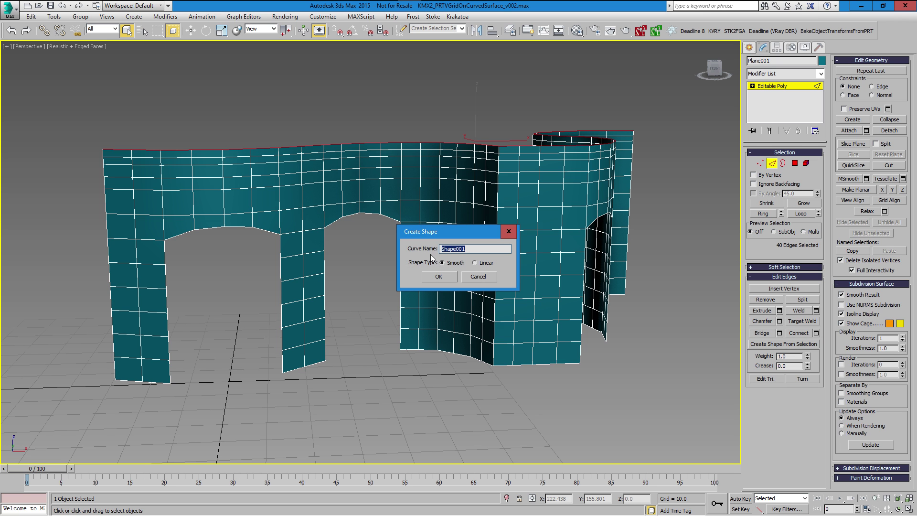
pyautogui.click(485, 263)
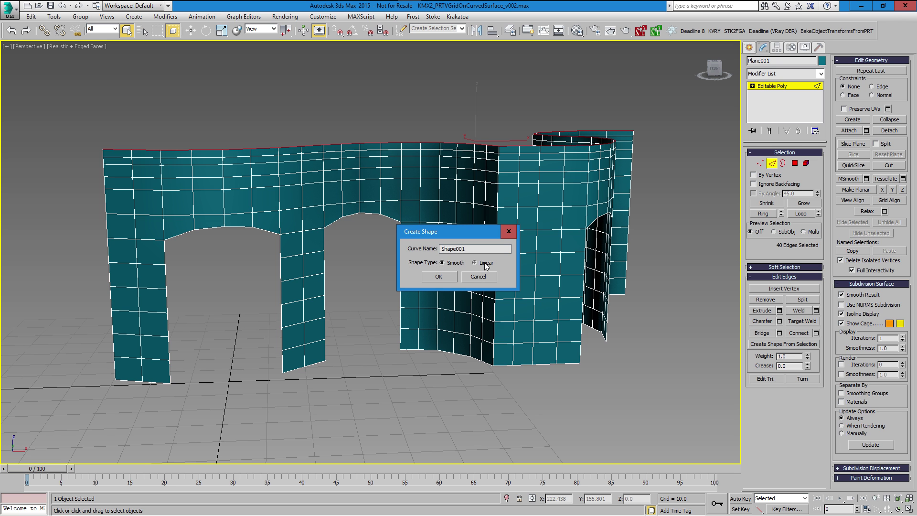
pyautogui.click(439, 277)
pyautogui.click(773, 163)
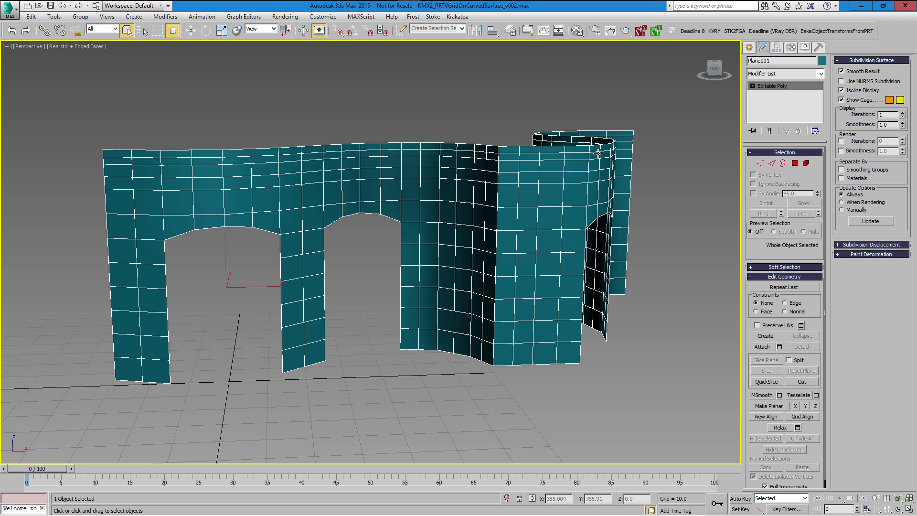
pyautogui.click(529, 146)
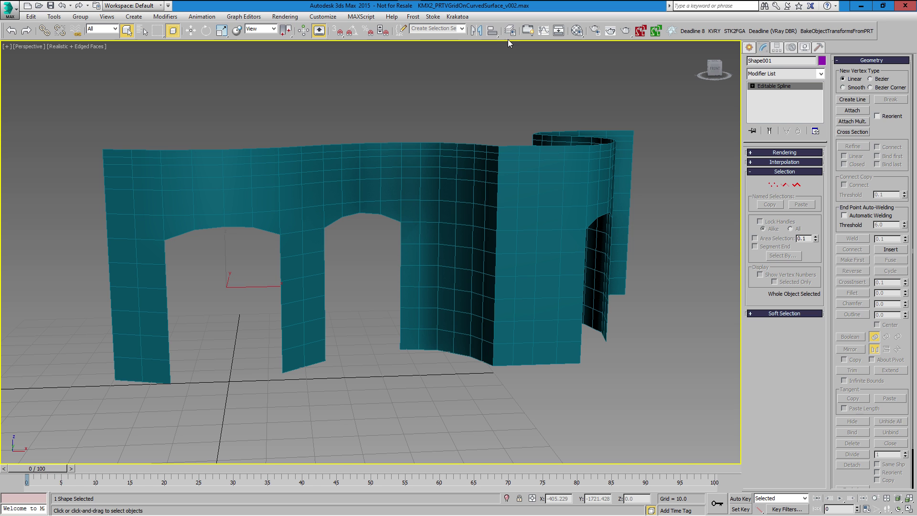
# - Align Shape001 to Plane001 center-to-center on Z position only, with Y unchecked
pyautogui.click(492, 31)
pyautogui.click(525, 224)
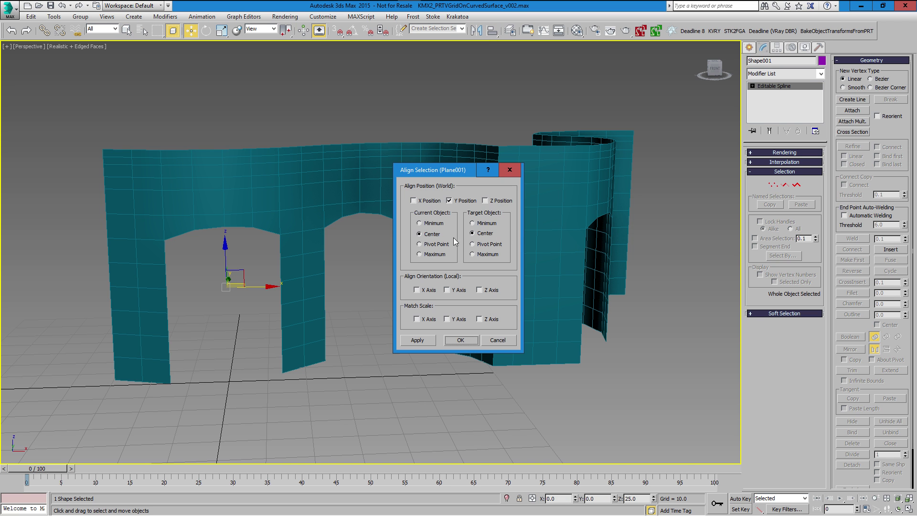
pyautogui.click(475, 205)
pyautogui.click(496, 200)
pyautogui.click(460, 340)
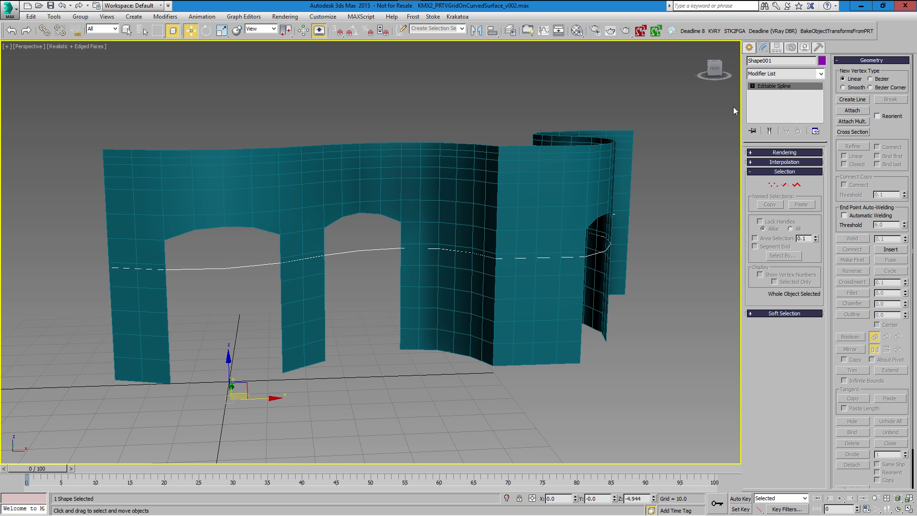
pyautogui.click(749, 47)
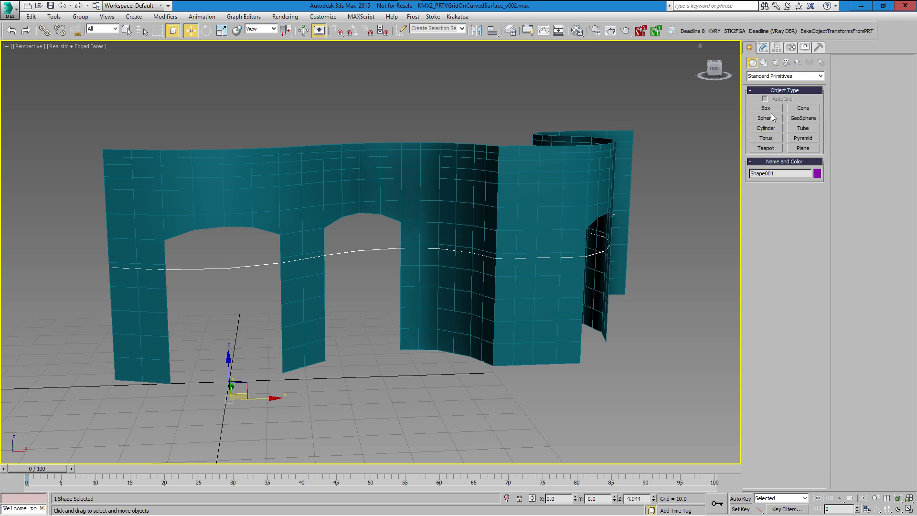
# - Draw a 40 × 20 plane, Plane002, at the origin with grid snapping on
pyautogui.click(806, 148)
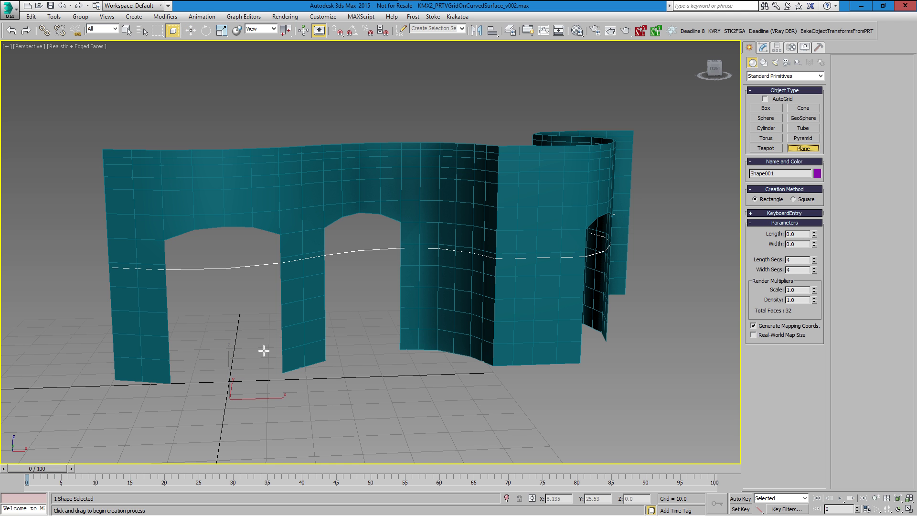
pyautogui.press('s')
pyautogui.moveTo(266, 359); pyautogui.dragTo(179, 412)
# - Pick a new object colour for Plane002
pyautogui.click(763, 47)
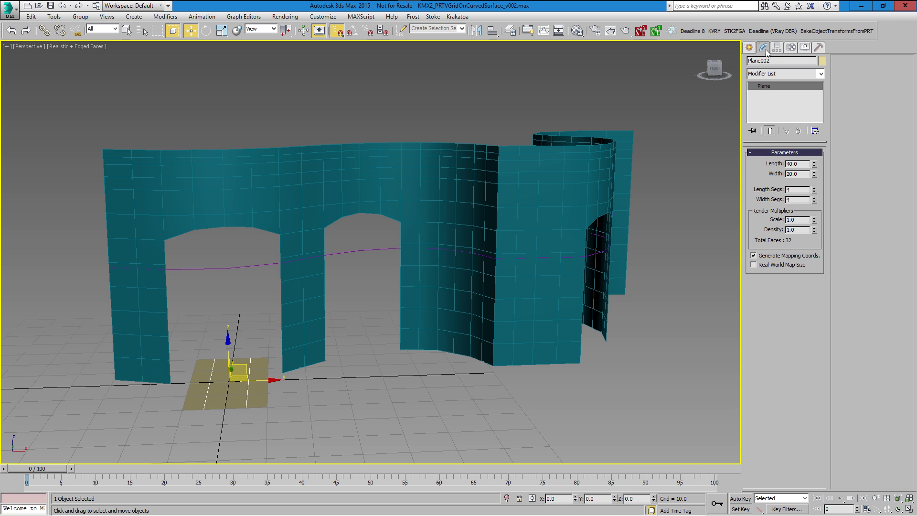
pyautogui.click(820, 62)
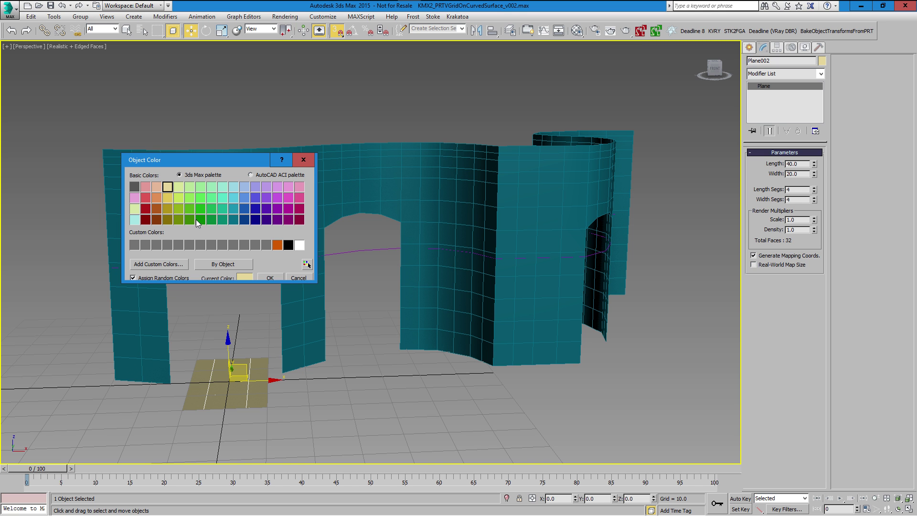
pyautogui.click(268, 277)
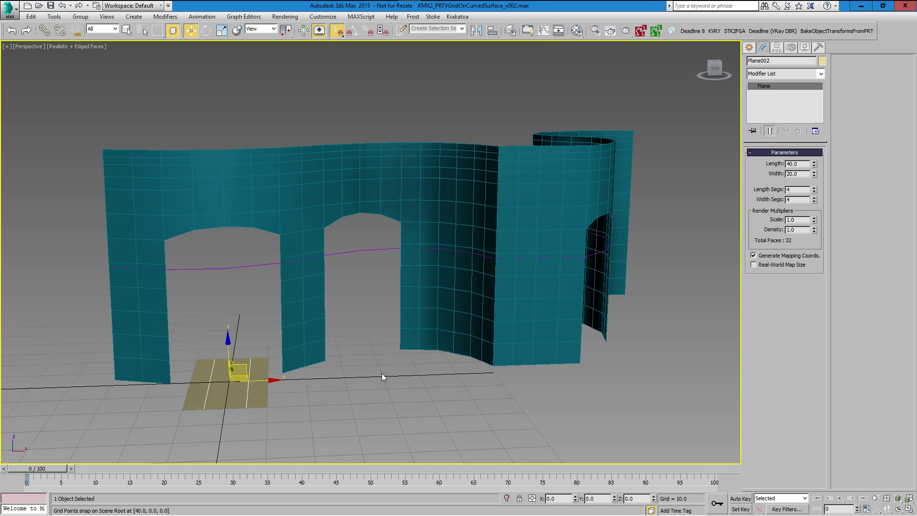
# - Create a PRT Volume from Plane002: jitter off, surface-shell seeding at 0.1 thickness, viewport spacing off
pyautogui.click(461, 17)
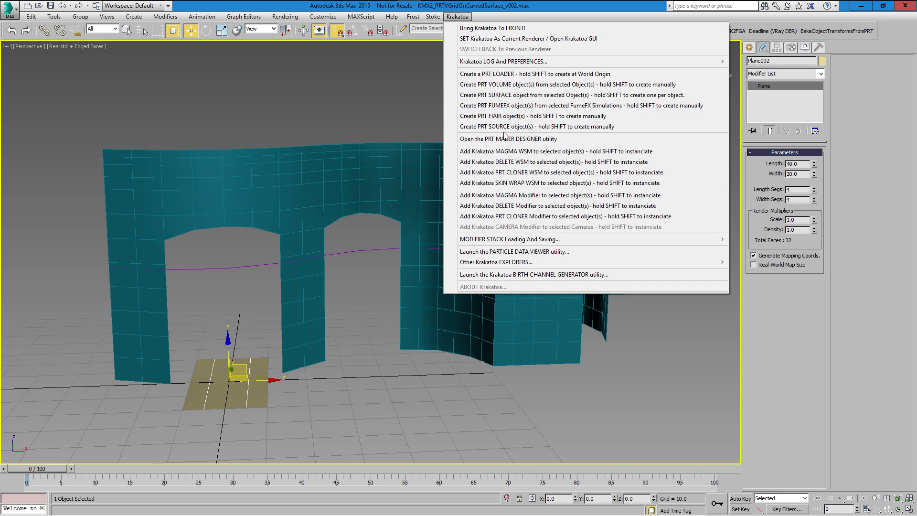
pyautogui.click(509, 85)
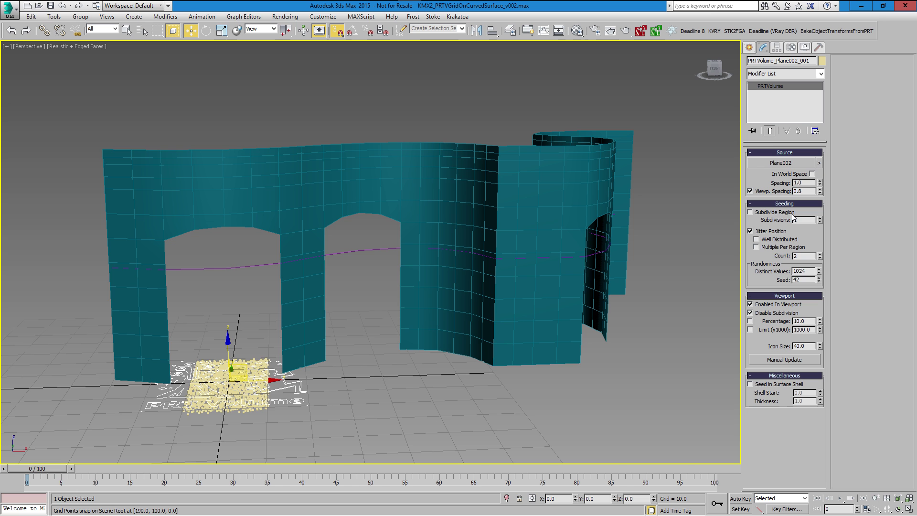
pyautogui.click(750, 231)
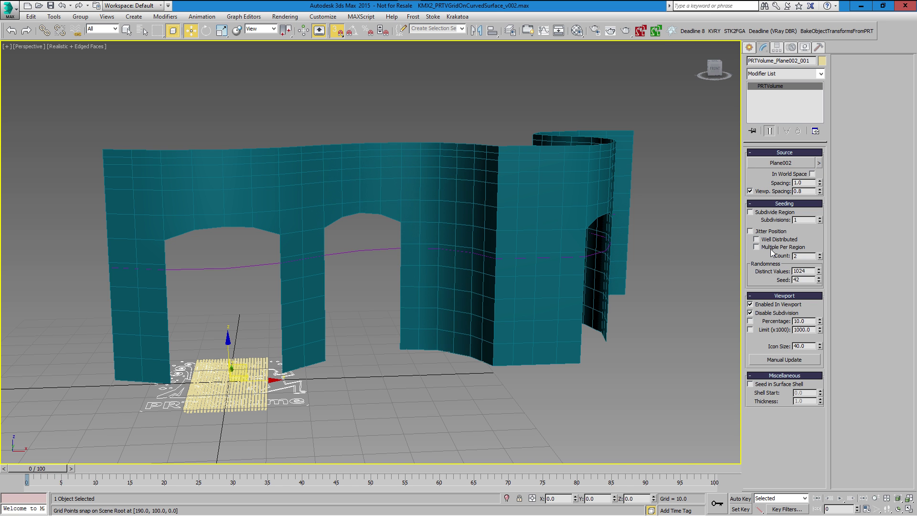
pyautogui.click(772, 385)
pyautogui.write('0.1')
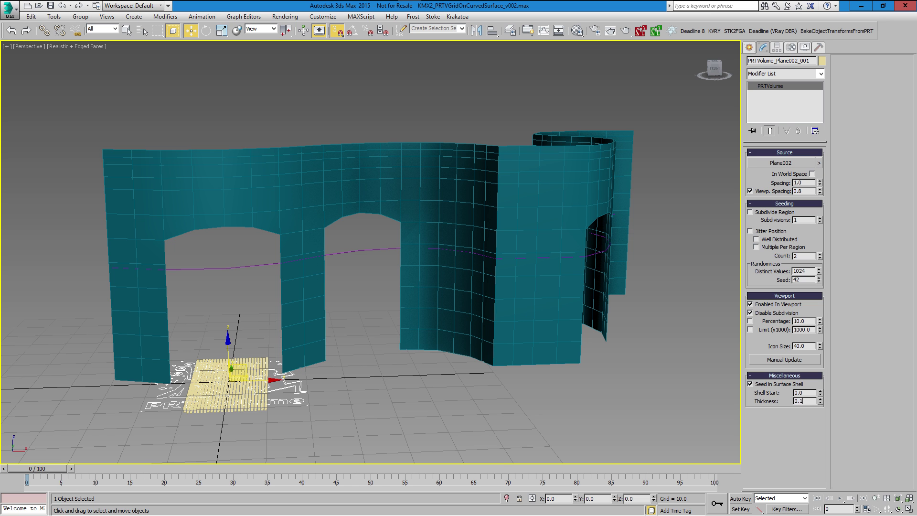
pyautogui.press('Return')
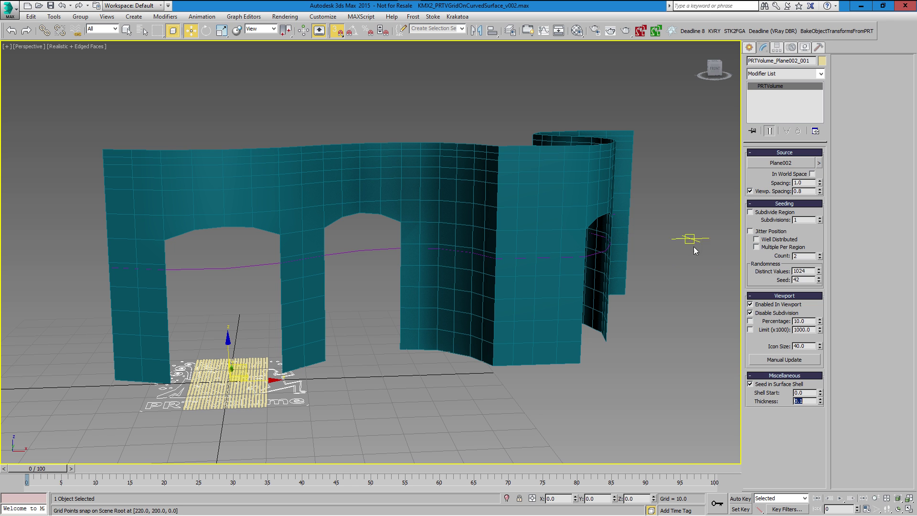
pyautogui.click(766, 192)
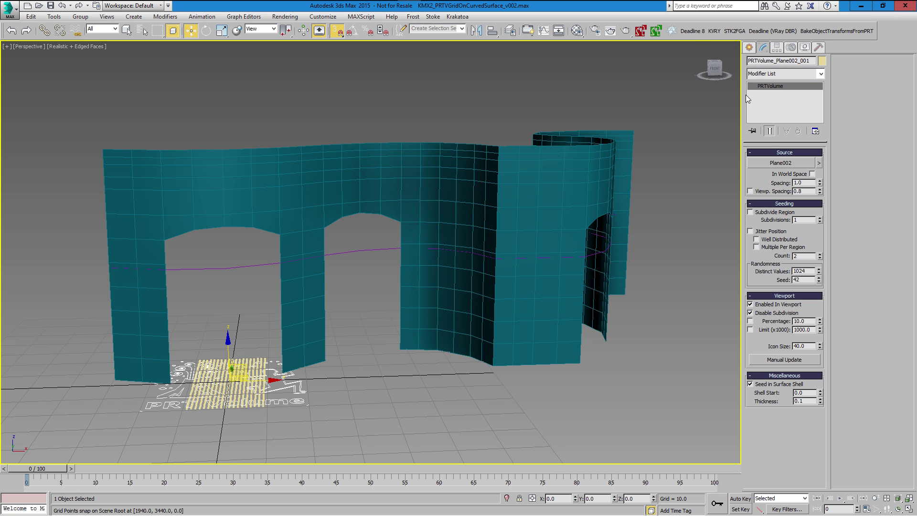
# - Add a Path Deform Binding to the PRT Volume using Shape001 as the path
pyautogui.click(807, 73)
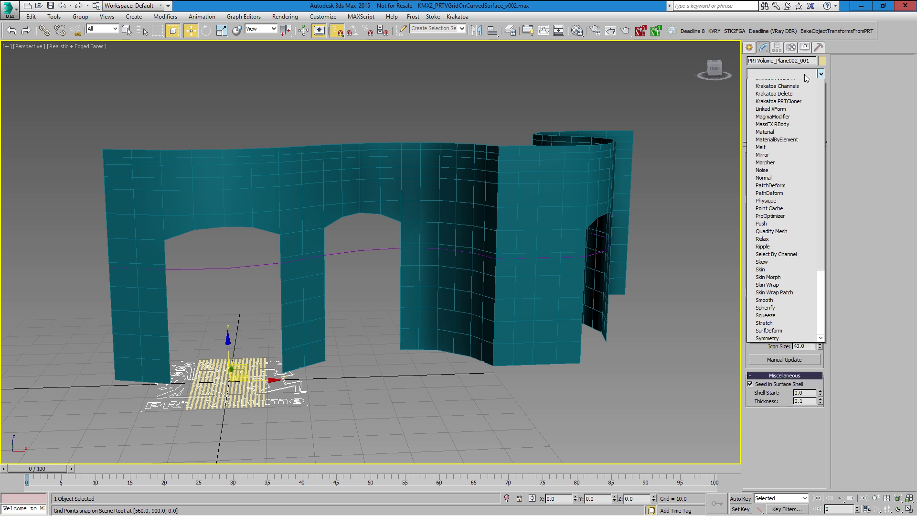
pyautogui.click(783, 160)
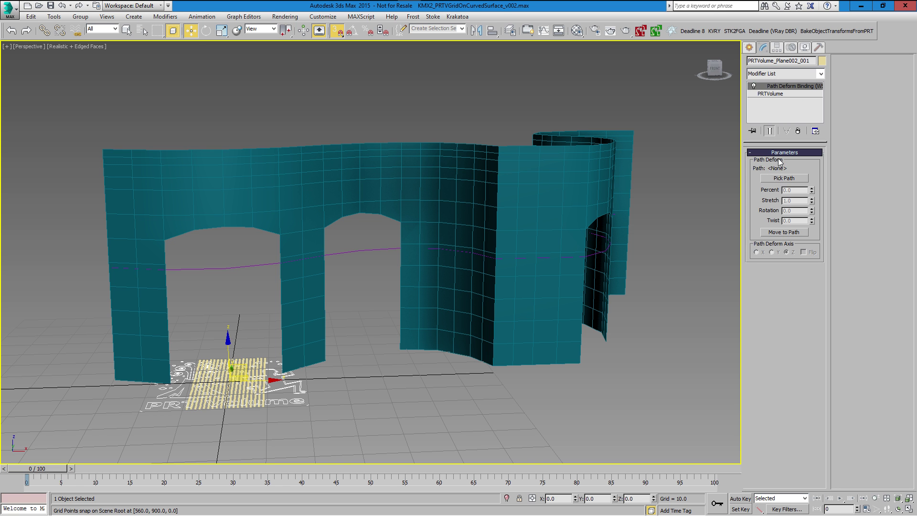
pyautogui.click(784, 178)
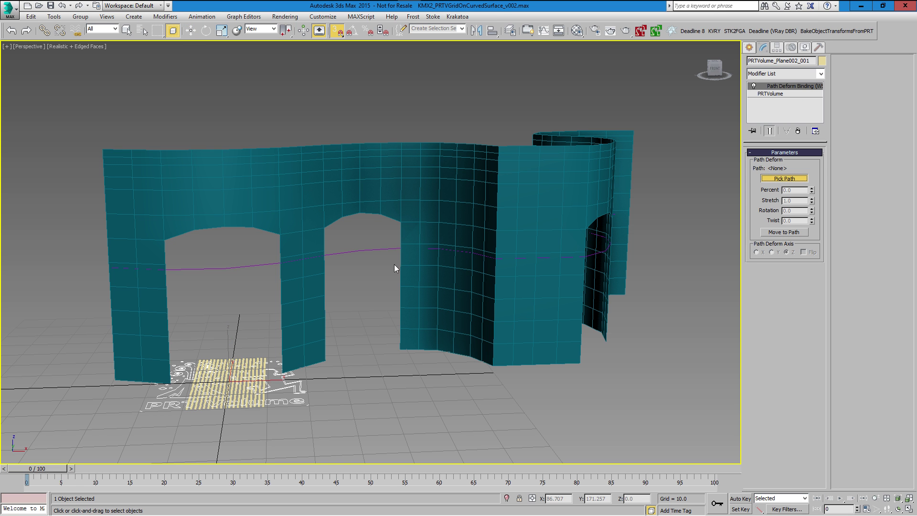
pyautogui.click(344, 252)
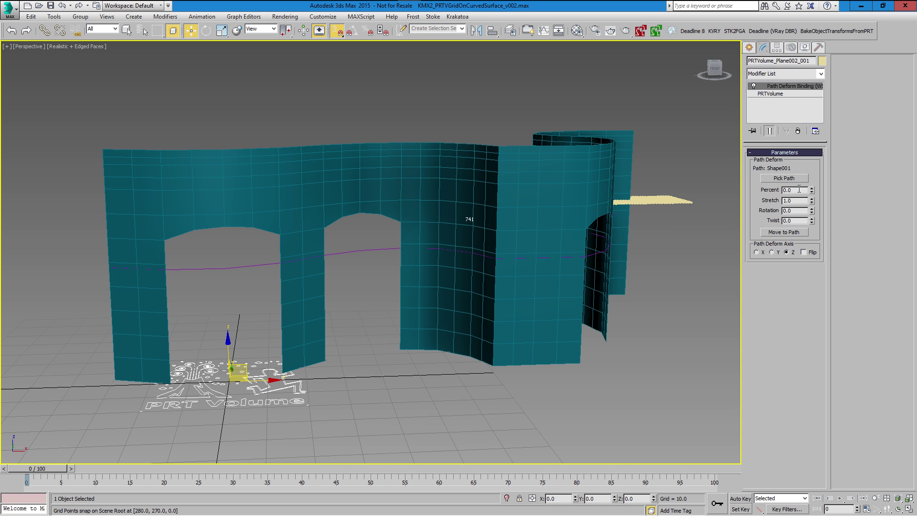
# - Move the particles onto the path, deforming along Y at Percent 50
pyautogui.click(788, 231)
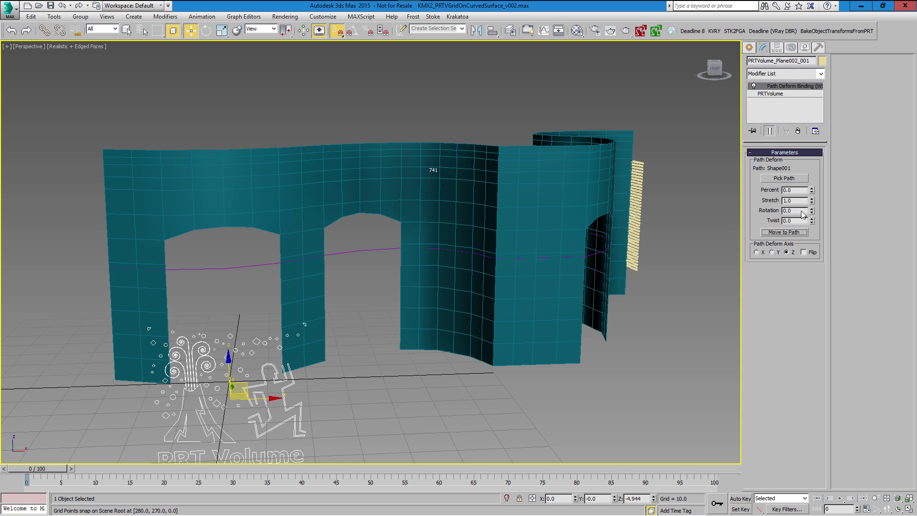
pyautogui.click(772, 253)
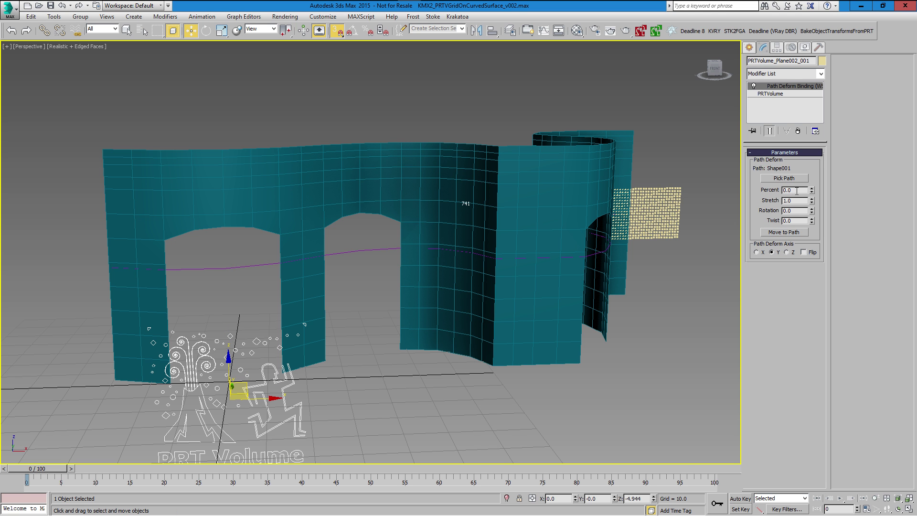
pyautogui.write('50')
pyautogui.press('Return')
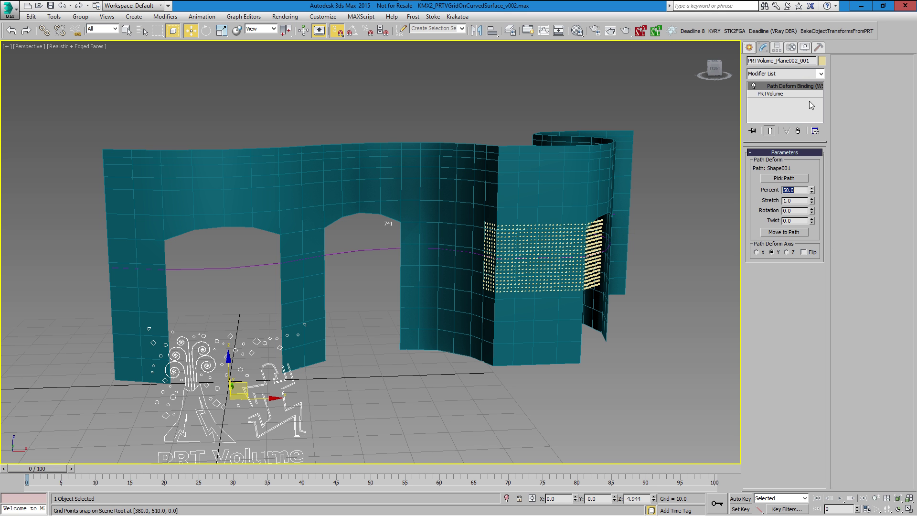
pyautogui.click(781, 94)
# - Resize source plane Plane002 to width 70 and length 368, then reselect the PRT Volume
pyautogui.click(819, 161)
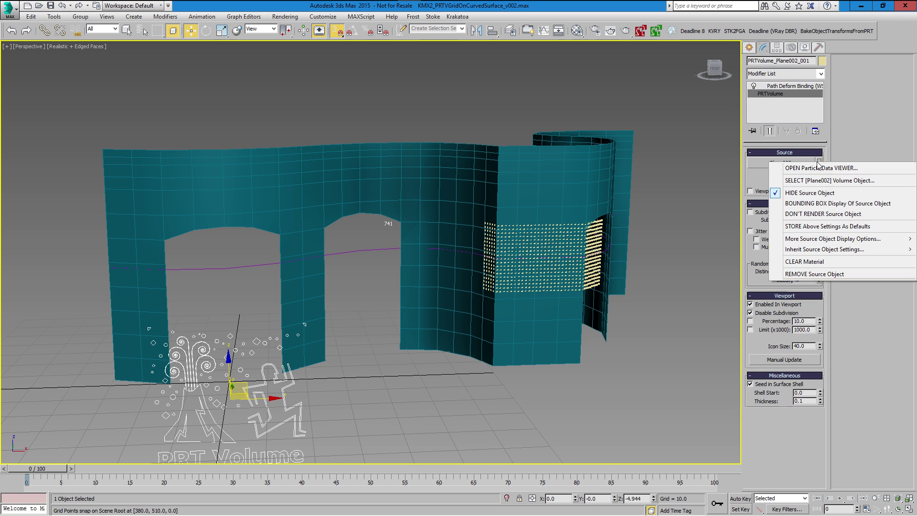
pyautogui.click(819, 182)
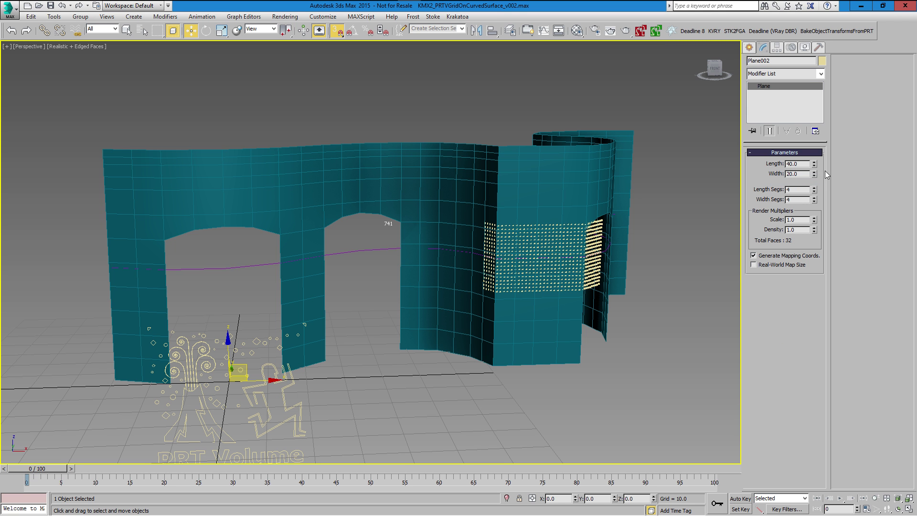
pyautogui.moveTo(809, 173); pyautogui.dragTo(751, 178)
pyautogui.write('70')
pyautogui.press('Return')
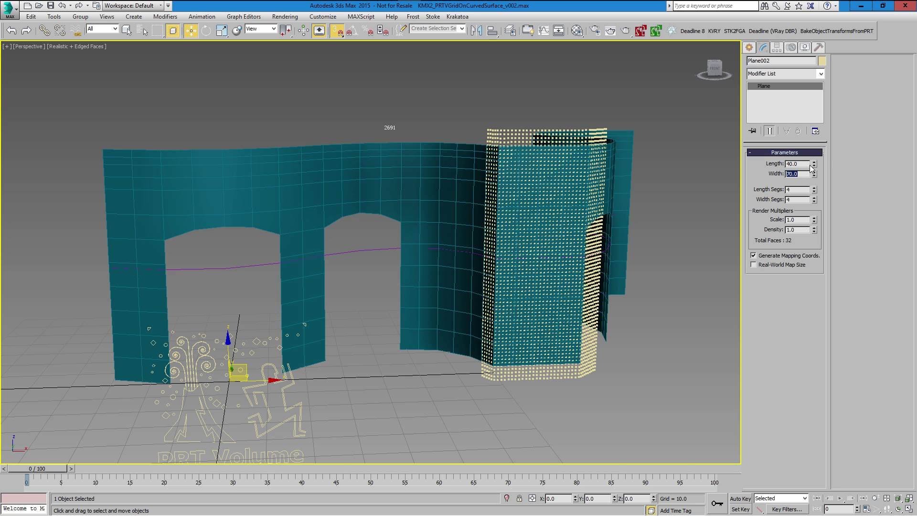
pyautogui.moveTo(814, 163)
pyautogui.mouseDown()
pyautogui.moveTo(814, 138)
pyautogui.moveTo(814, 149)
pyautogui.mouseUp()
pyautogui.moveTo(540, 251)
pyautogui.keyDown('alt'); pyautogui.mouseDown(button='middle')
pyautogui.moveTo(664, 255)
pyautogui.moveTo(578, 270)
pyautogui.moveTo(528, 241)
pyautogui.mouseUp(button='middle'); pyautogui.keyUp('alt')
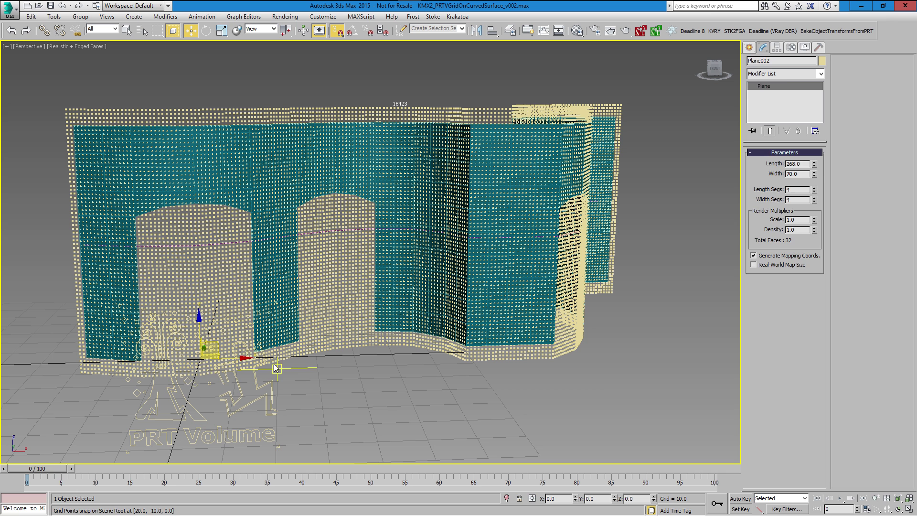
pyautogui.click(329, 316)
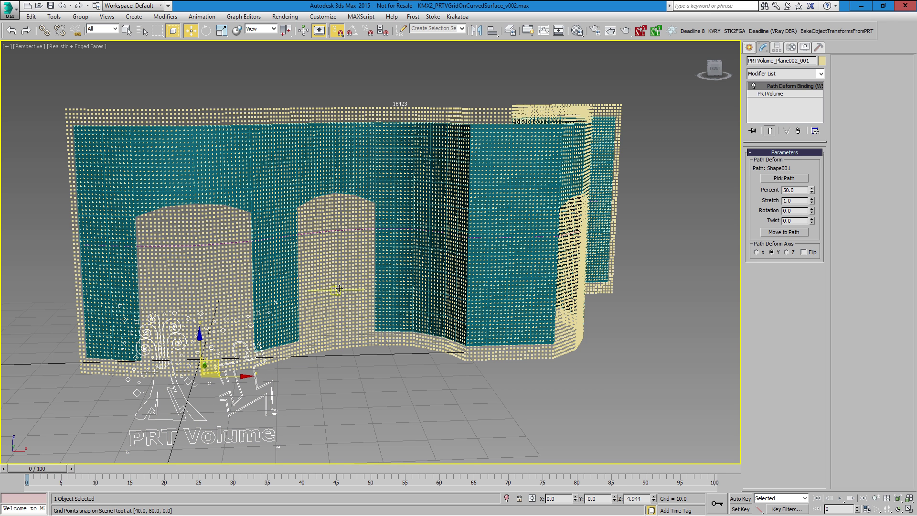
# - Add Krakatoa Magma (WSM) and Krakatoa Delete (WSM) modifiers to the PRT Volume
pyautogui.click(457, 16)
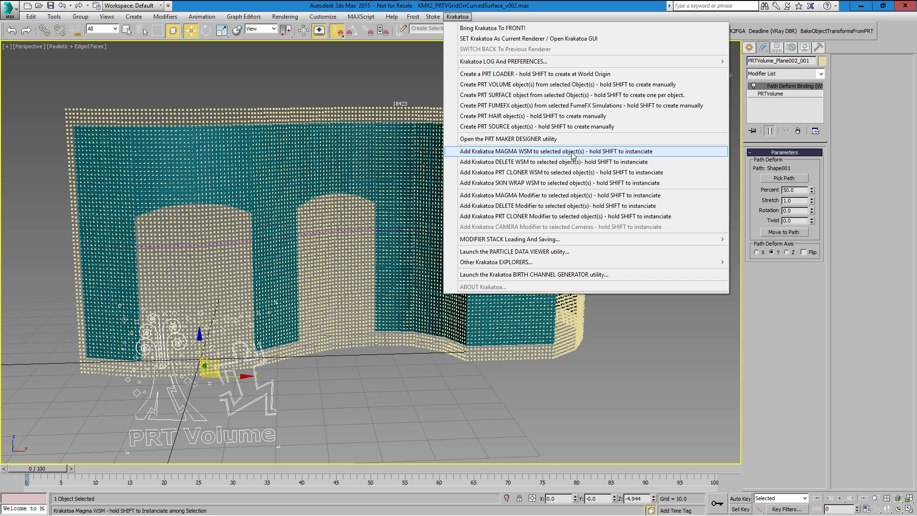
pyautogui.click(527, 152)
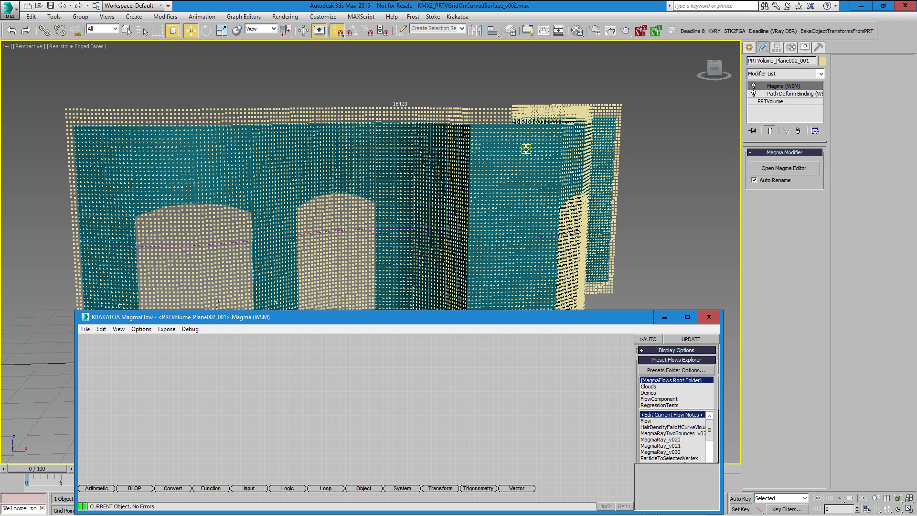
pyautogui.click(457, 16)
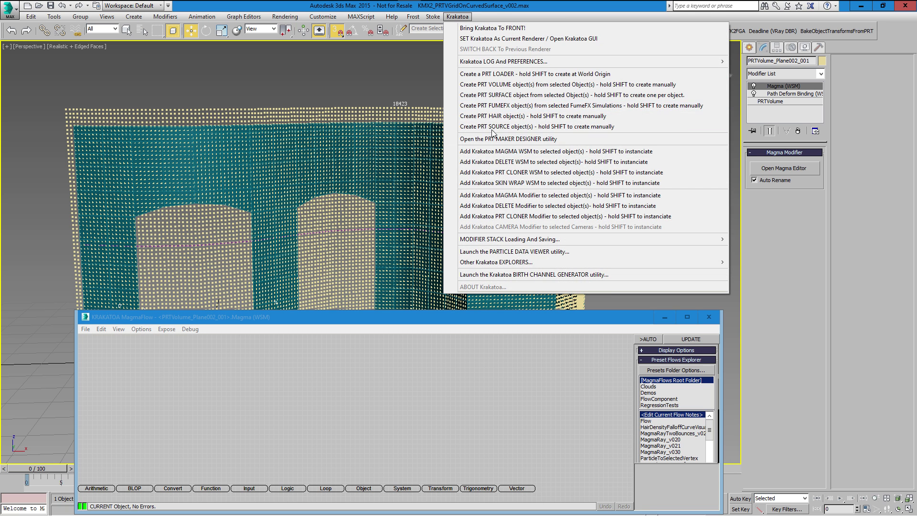
pyautogui.click(486, 162)
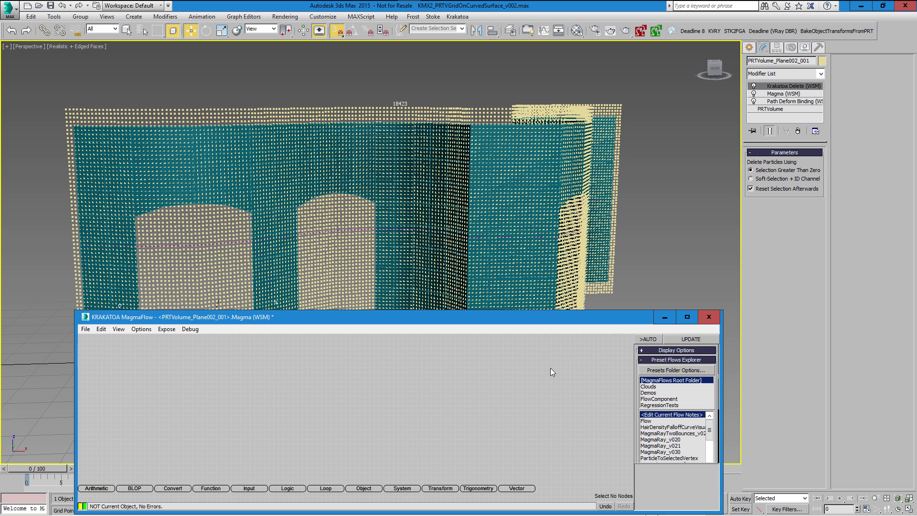
# - Add a NearestPoint node fed by particle Position and an InputGeometry set to Plane001
pyautogui.press('o')
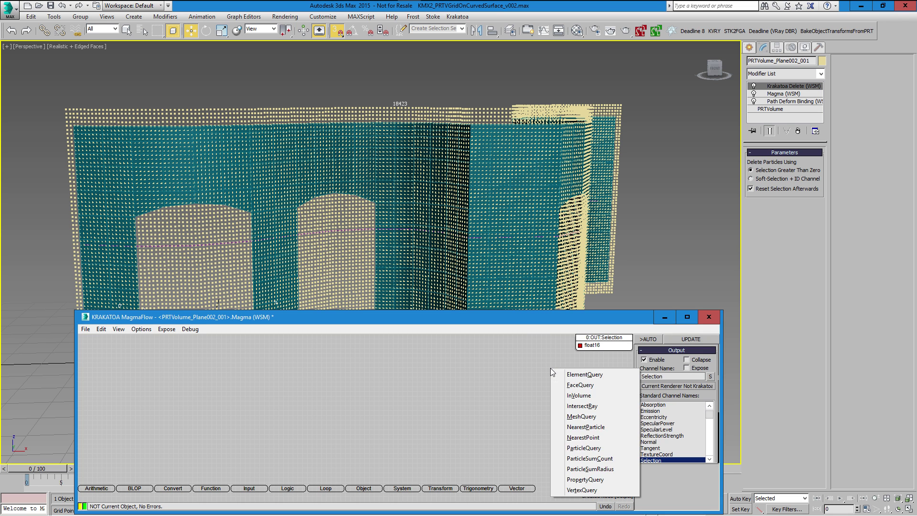
pyautogui.click(552, 370)
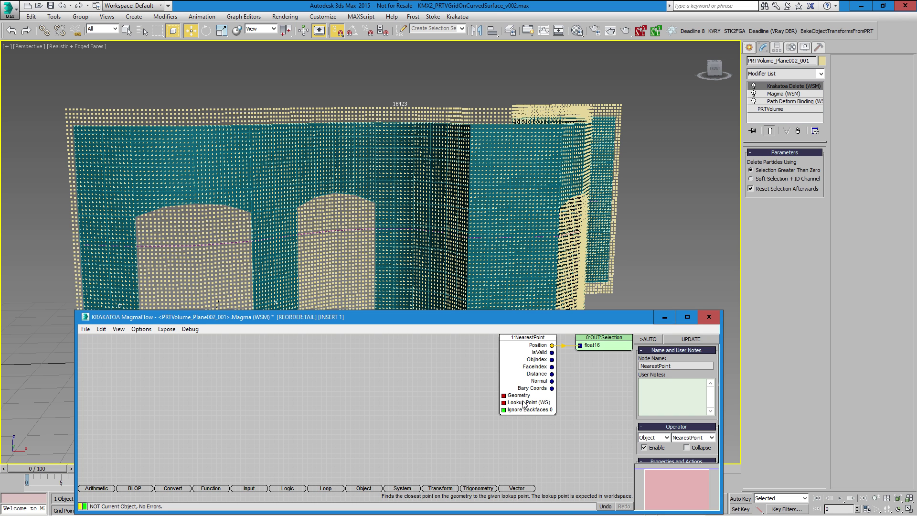
pyautogui.moveTo(504, 396); pyautogui.dragTo(434, 387)
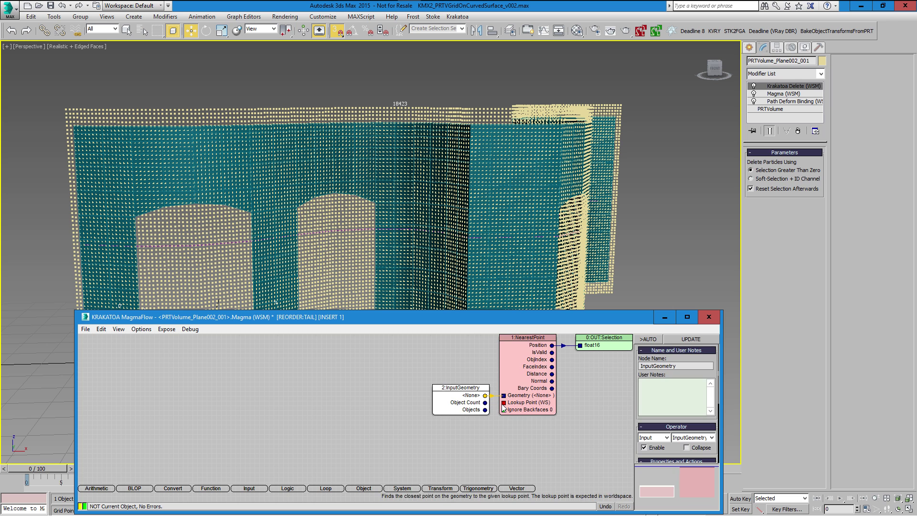
pyautogui.moveTo(504, 402); pyautogui.dragTo(477, 435)
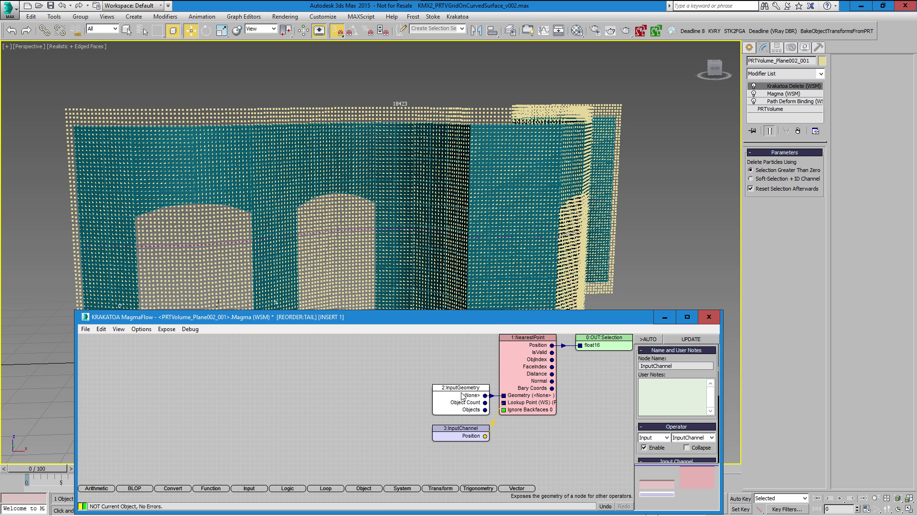
pyautogui.click(690, 462)
pyautogui.click(695, 412)
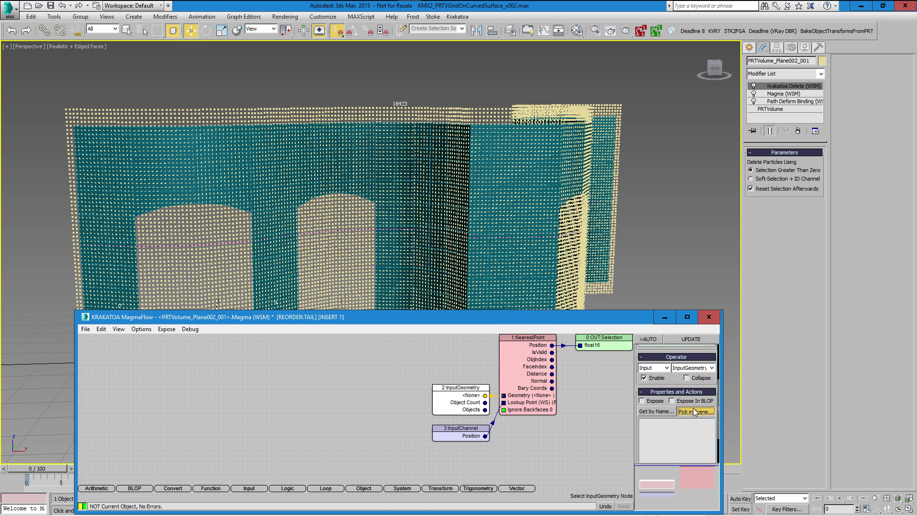
pyautogui.click(480, 154)
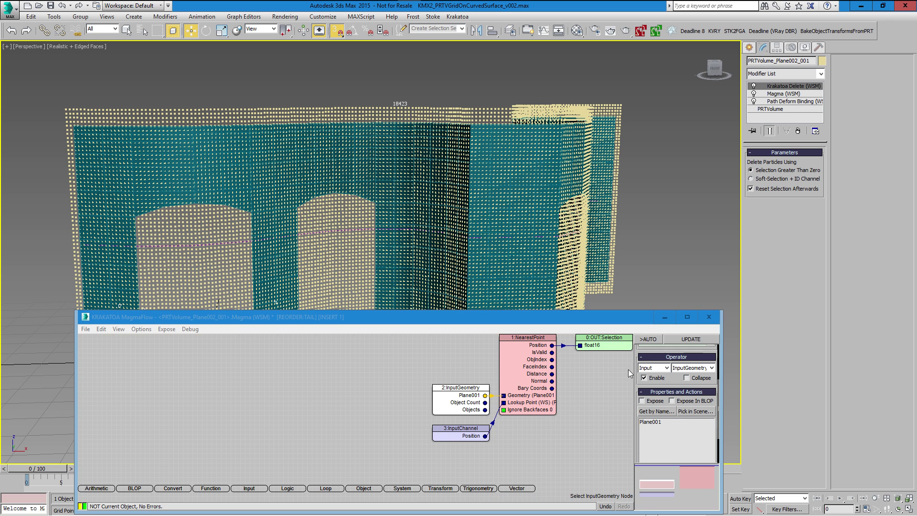
# - Route Distance through Abs and Greater 0.1 into Selection, with AUTO updating enabled
pyautogui.moveTo(580, 346); pyautogui.dragTo(566, 363)
pyautogui.click(587, 368)
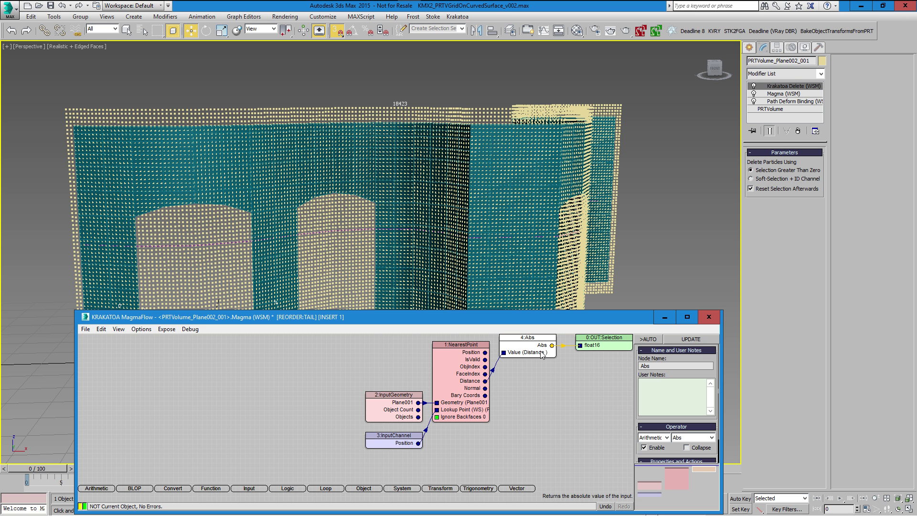
pyautogui.press('>')
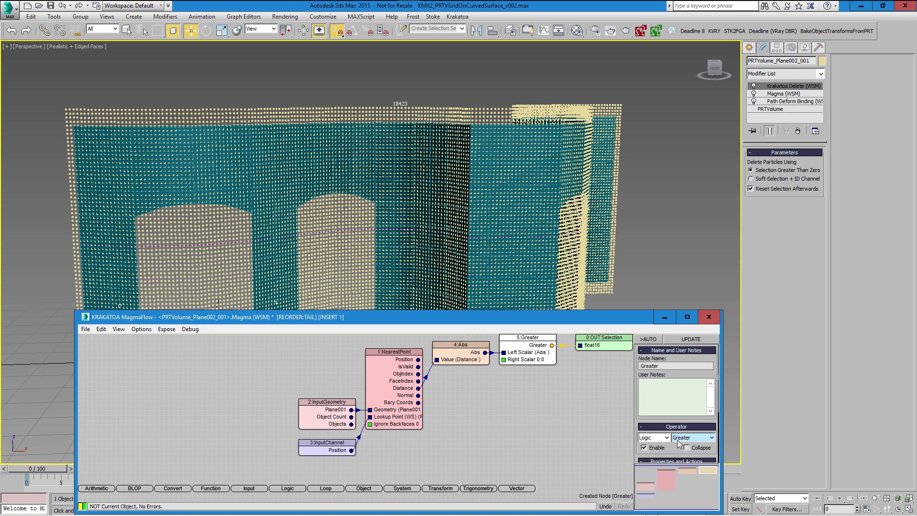
pyautogui.scroll(-2, 677, 403)
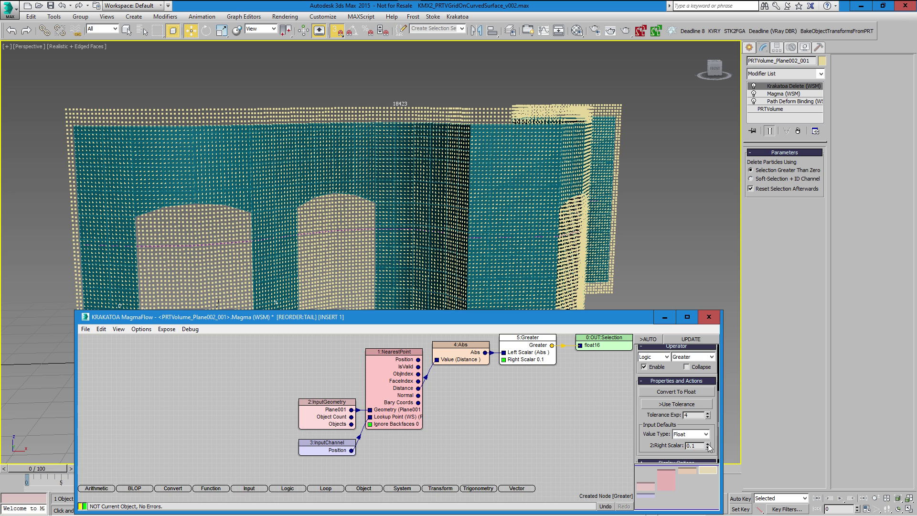
pyautogui.click(652, 340)
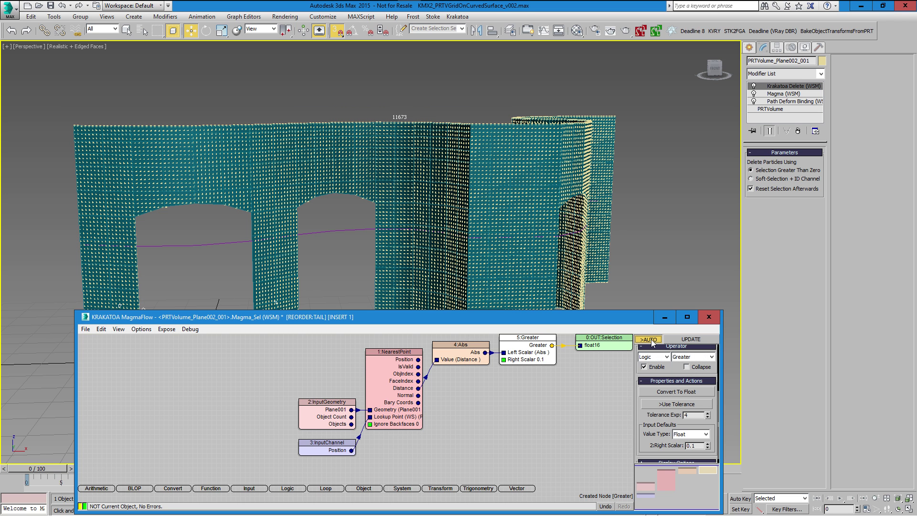
# - Close the Magma editor and try PRT Volume Spacing values of 2 and 3
pyautogui.click(706, 317)
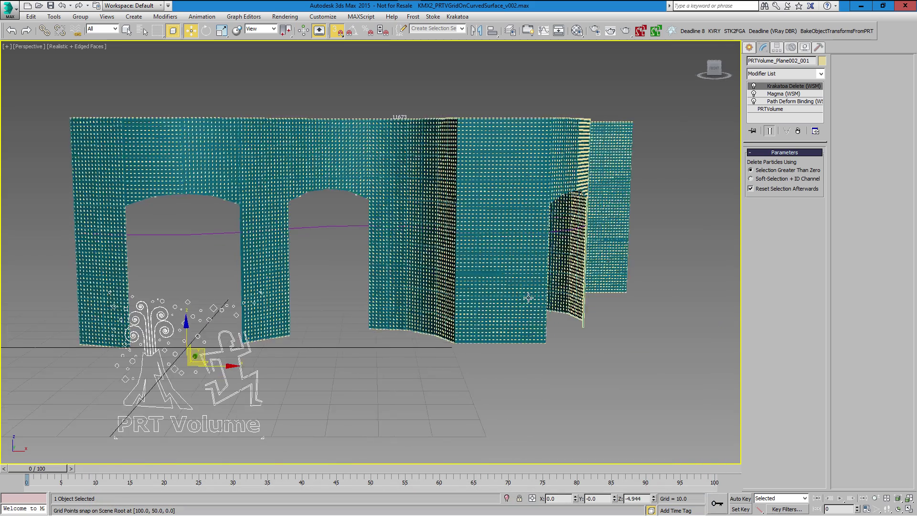
pyautogui.keyDown('alt'); pyautogui.moveTo(528, 297); pyautogui.dragTo(528, 302, button='middle'); pyautogui.keyUp('alt')
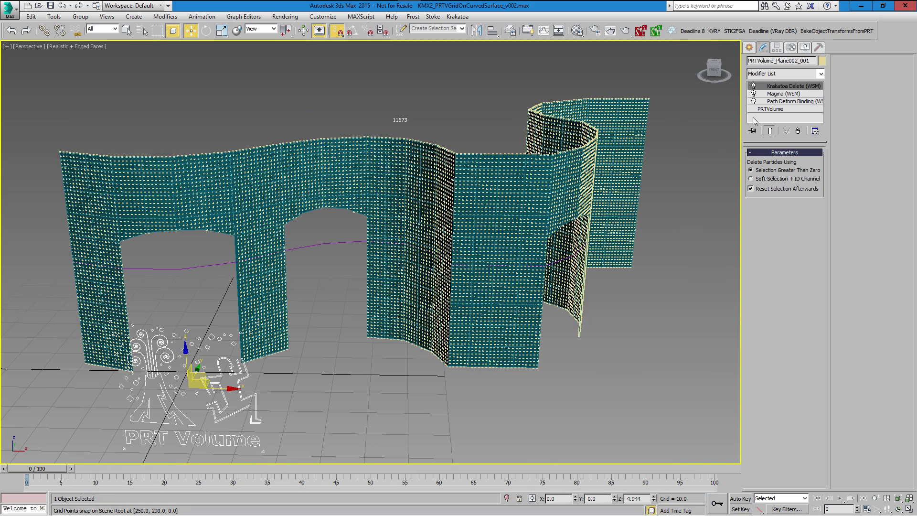
pyautogui.click(764, 110)
pyautogui.doubleClick(799, 183)
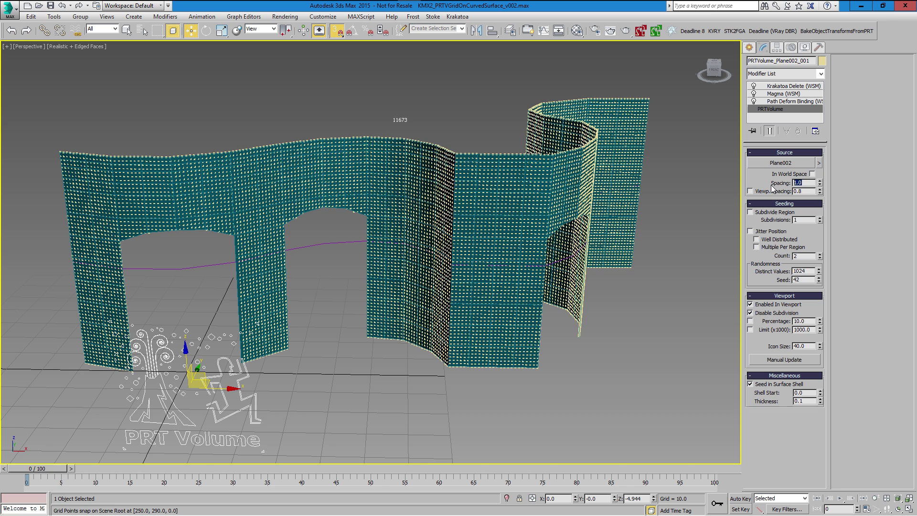
pyautogui.write('2')
pyautogui.press('Return')
pyautogui.press('Return')
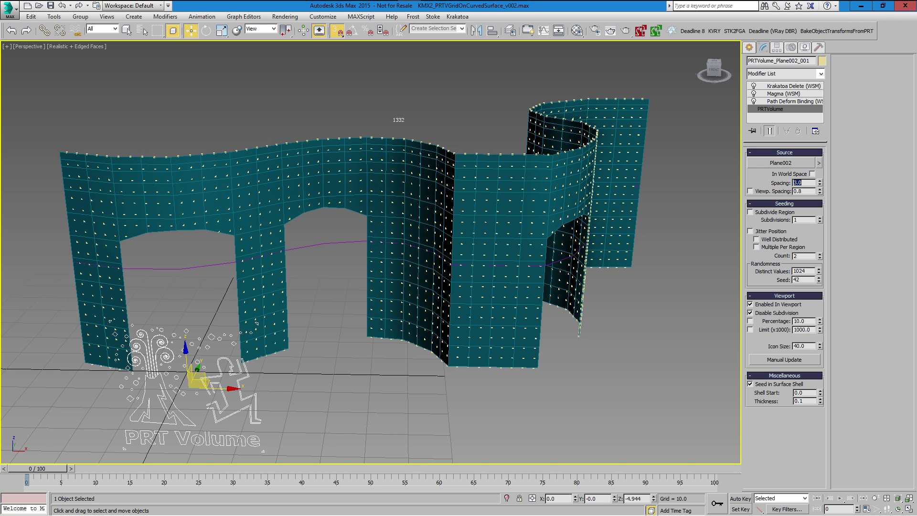
pyautogui.write('1')
pyautogui.press('Return')
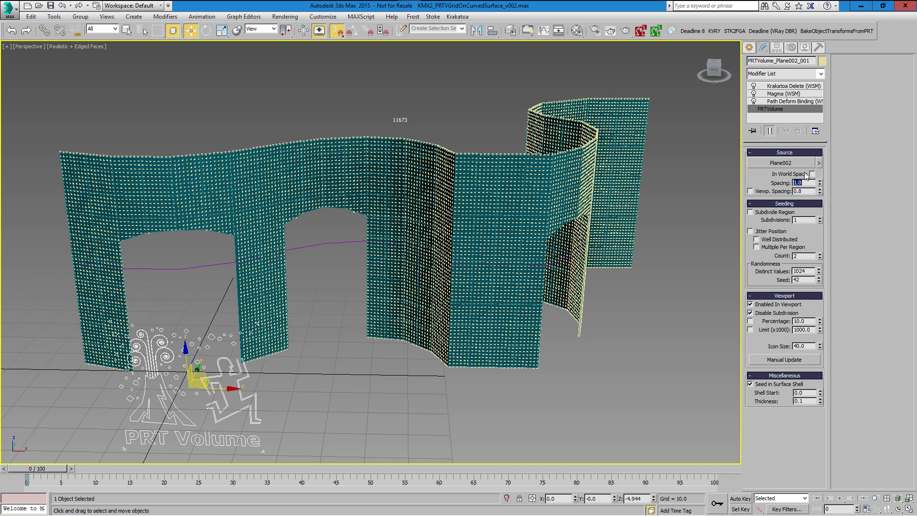
# - Step the Spacing spinner down to 0.79 for a denser particle grid
pyautogui.click(819, 186)
pyautogui.click(820, 186)
pyautogui.click(820, 186)
pyautogui.click(820, 187)
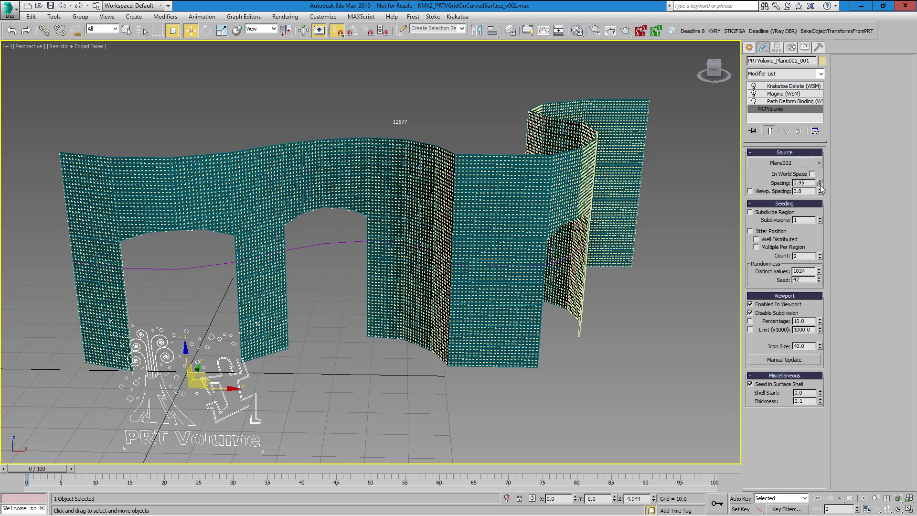
pyautogui.click(820, 186)
# - Lower the PRT Volume spacing to 0.5 (46101 particles) and inspect particles on both wall faces
pyautogui.moveTo(821, 190); pyautogui.dragTo(822, 201)
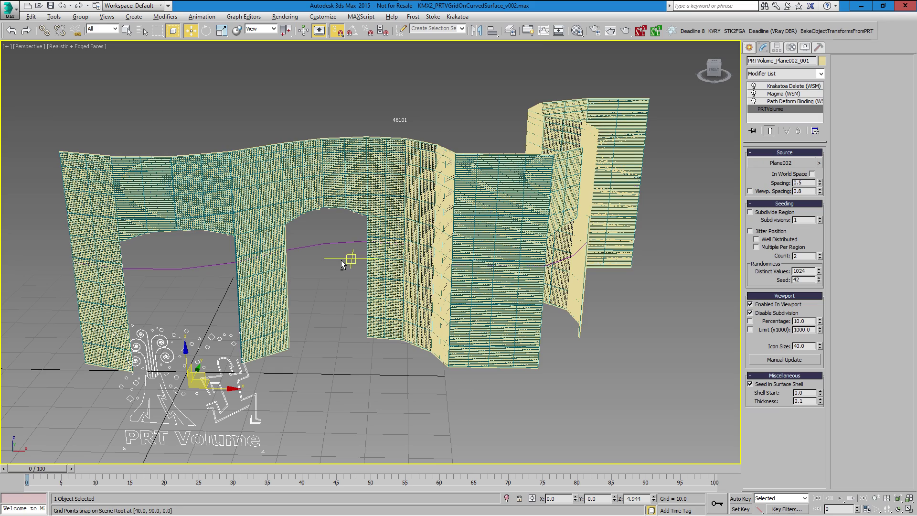
pyautogui.moveTo(348, 256)
pyautogui.keyDown('alt'); pyautogui.mouseDown(button='middle')
pyautogui.moveTo(498, 243)
pyautogui.moveTo(348, 251)
pyautogui.mouseUp(button='middle'); pyautogui.keyUp('alt')
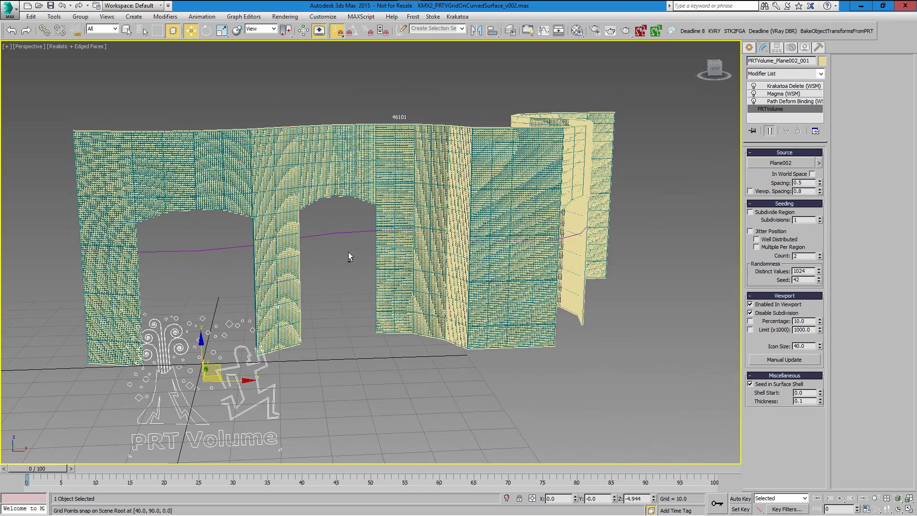
pyautogui.scroll(4, 401, 205)
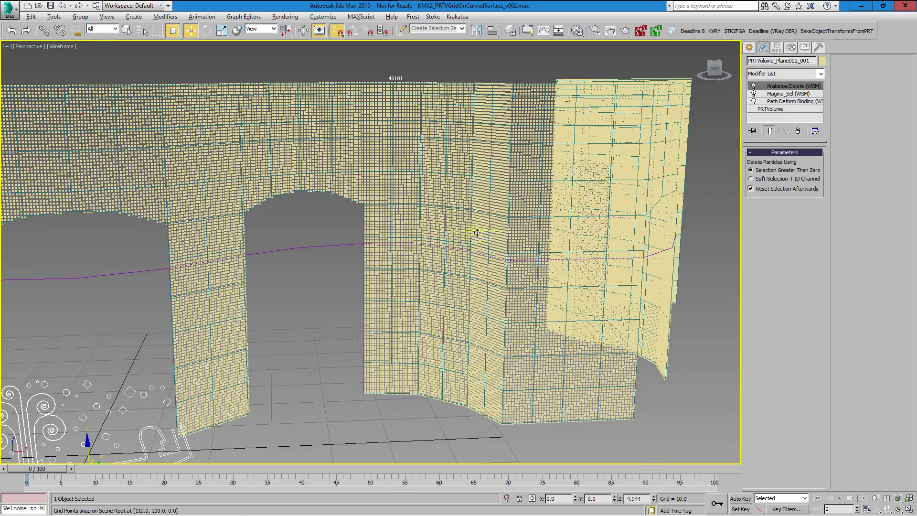
pyautogui.moveTo(476, 232)
pyautogui.keyDown('alt'); pyautogui.mouseDown(button='middle')
pyautogui.moveTo(444, 230)
pyautogui.moveTo(486, 233)
pyautogui.mouseUp(button='middle'); pyautogui.keyUp('alt')
pyautogui.scroll(-3, 489, 237)
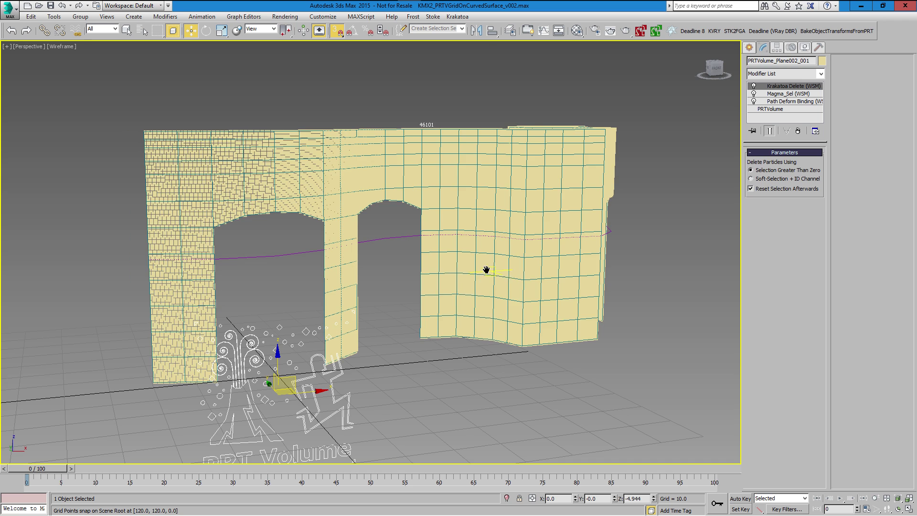